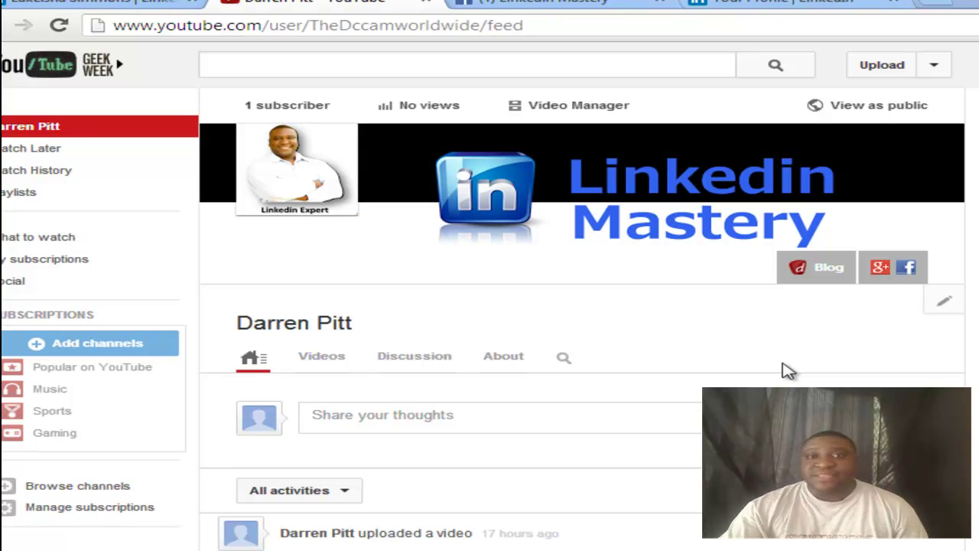
Step: View the Linkedin Mastery Facebook page and the two open LinkedIn profiles to examine their profile pictures
click(558, 4)
scroll(668, 285, down, 5)
scroll(668, 286, up, 1)
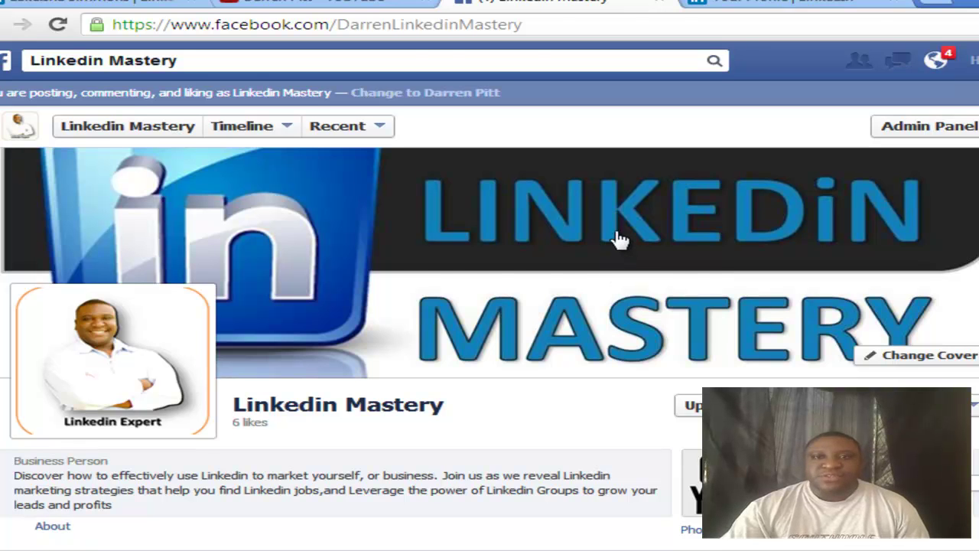
click(749, 4)
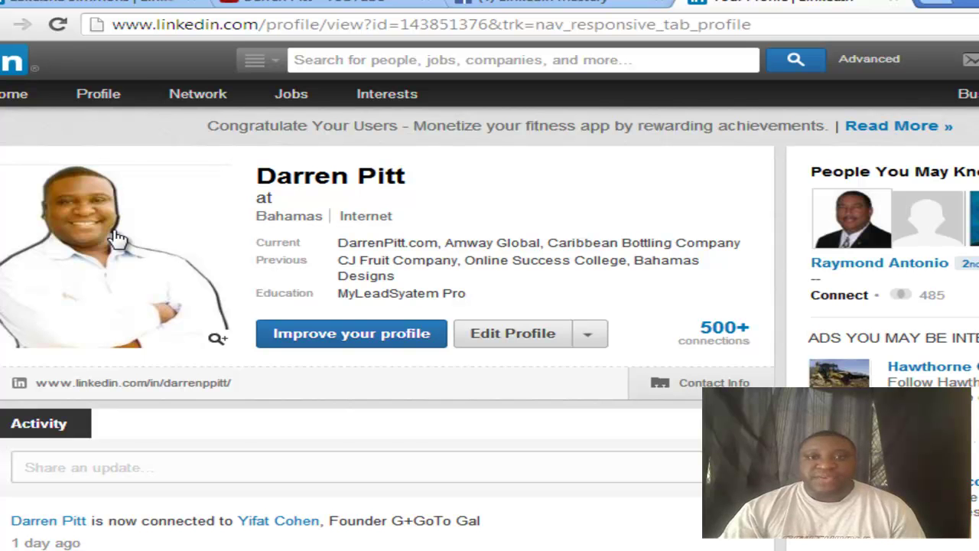
click(96, 3)
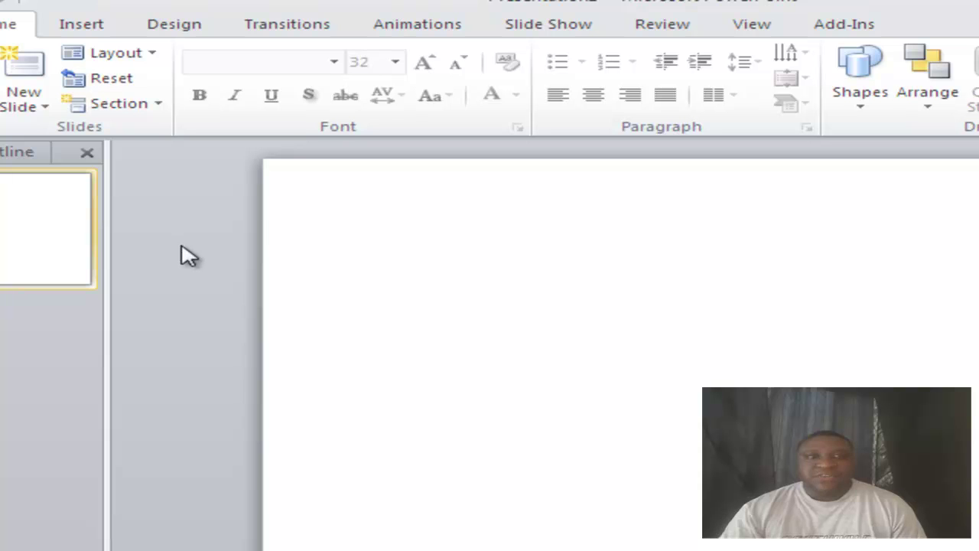
Step: In PowerPoint, insert the woman's photo from the Downloads folder onto the blank slide and move it toward the slide's upper-left area
click(101, 31)
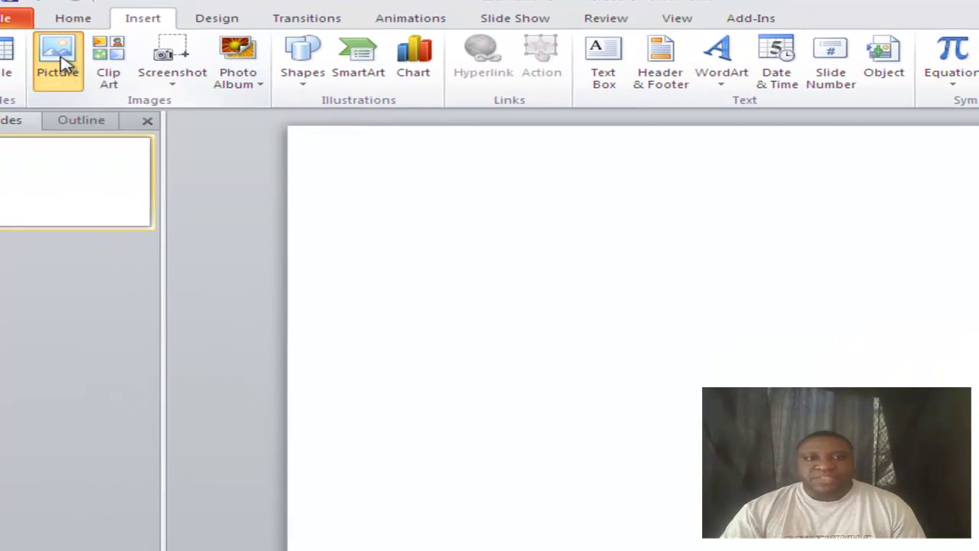
click(62, 64)
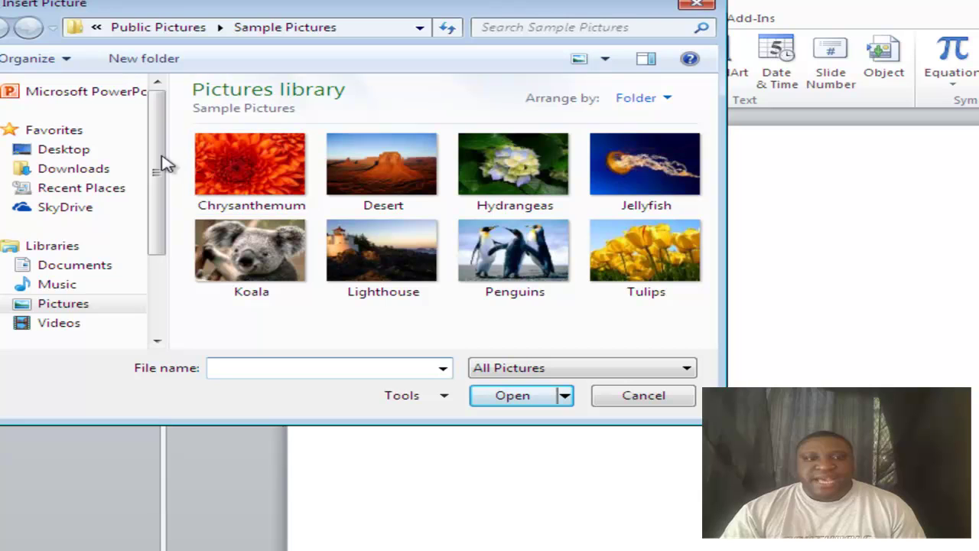
click(91, 169)
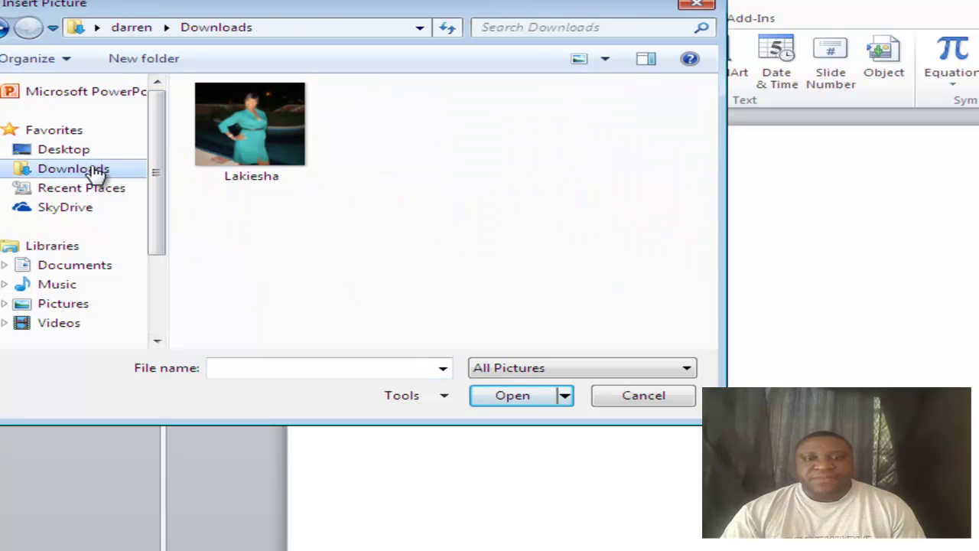
click(253, 131)
click(520, 397)
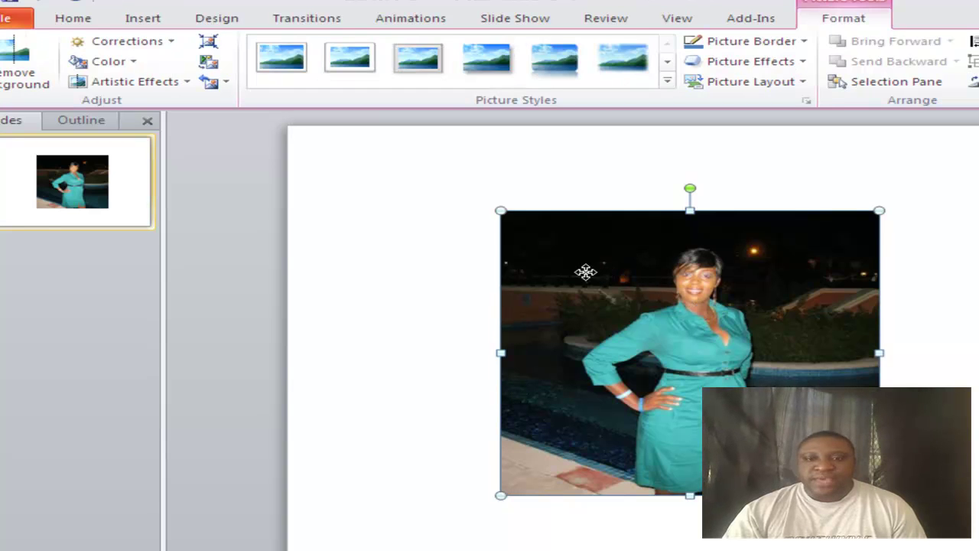
drag(585, 271, 467, 236)
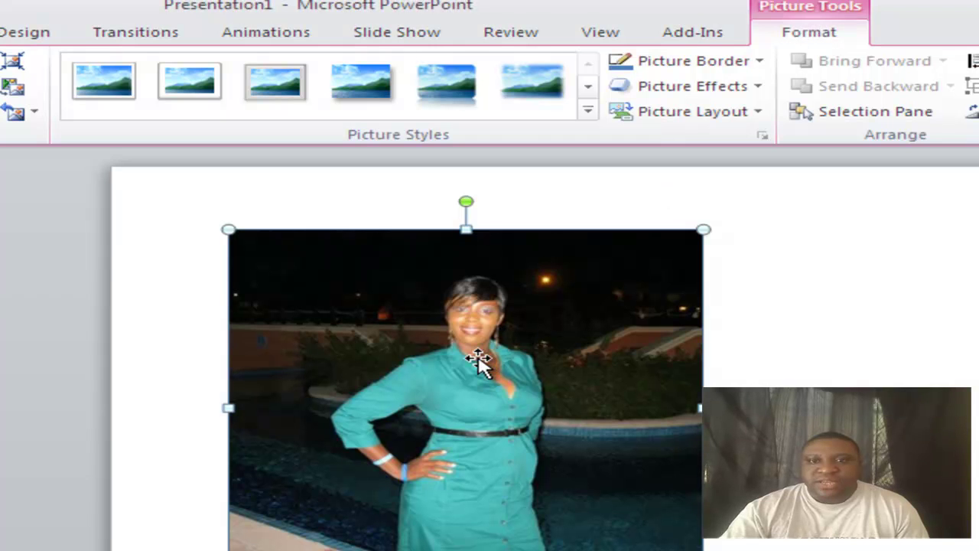
click(878, 341)
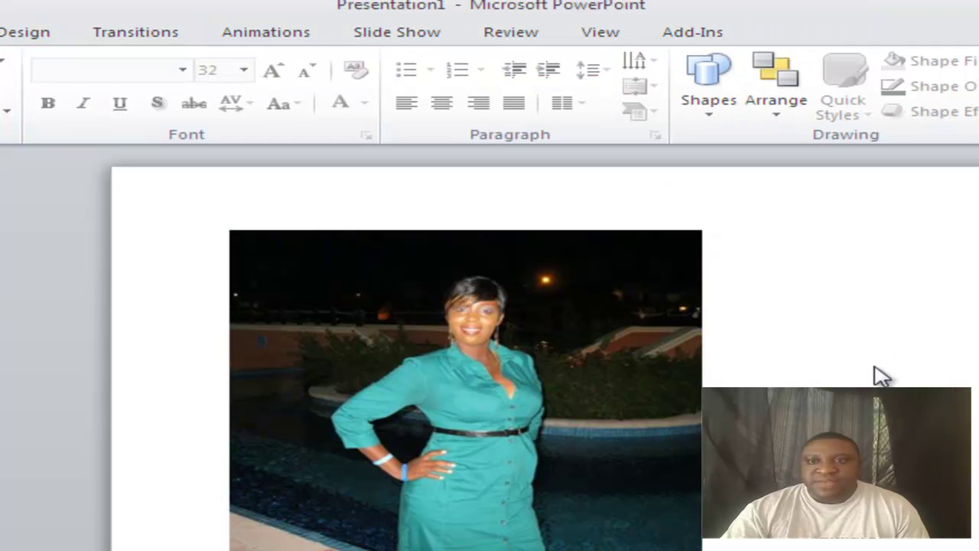
double_click(582, 330)
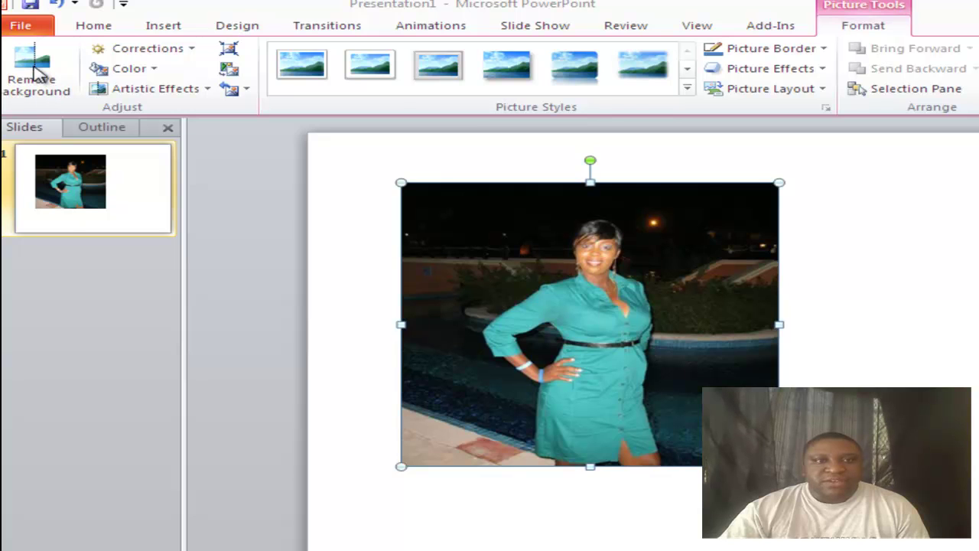
click(46, 86)
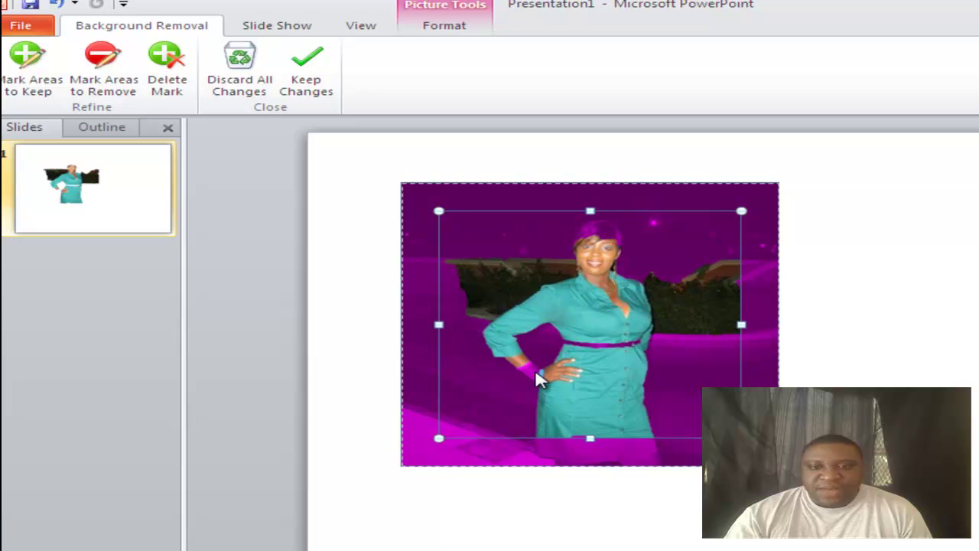
click(304, 84)
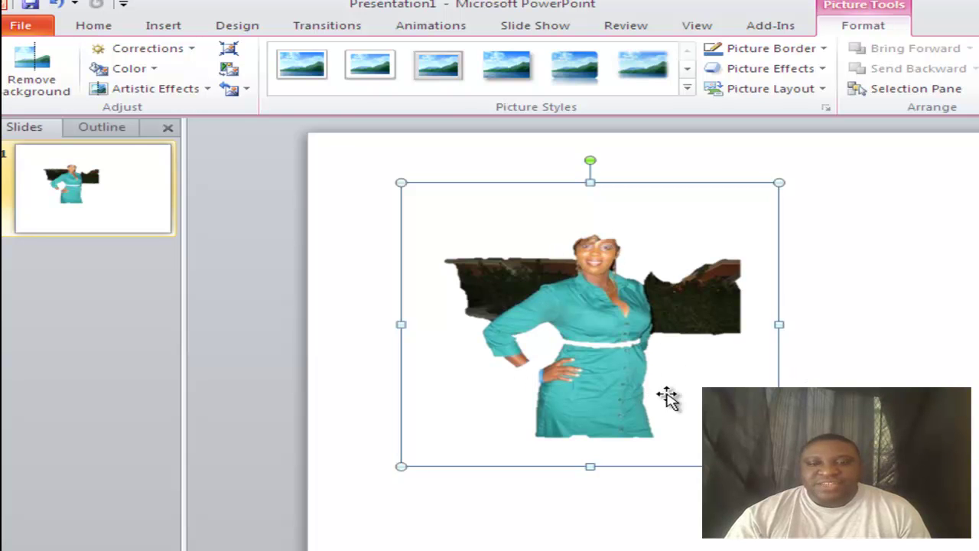
click(54, 93)
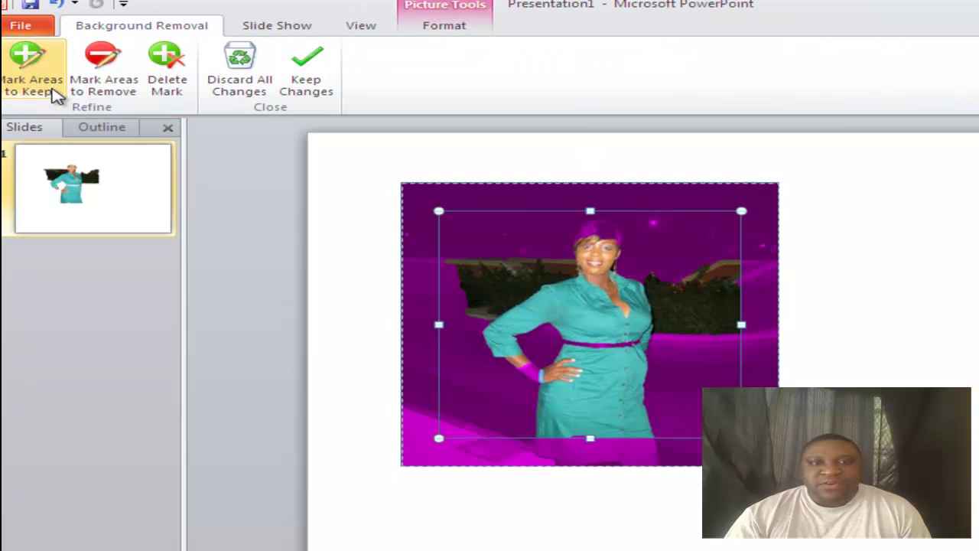
click(260, 92)
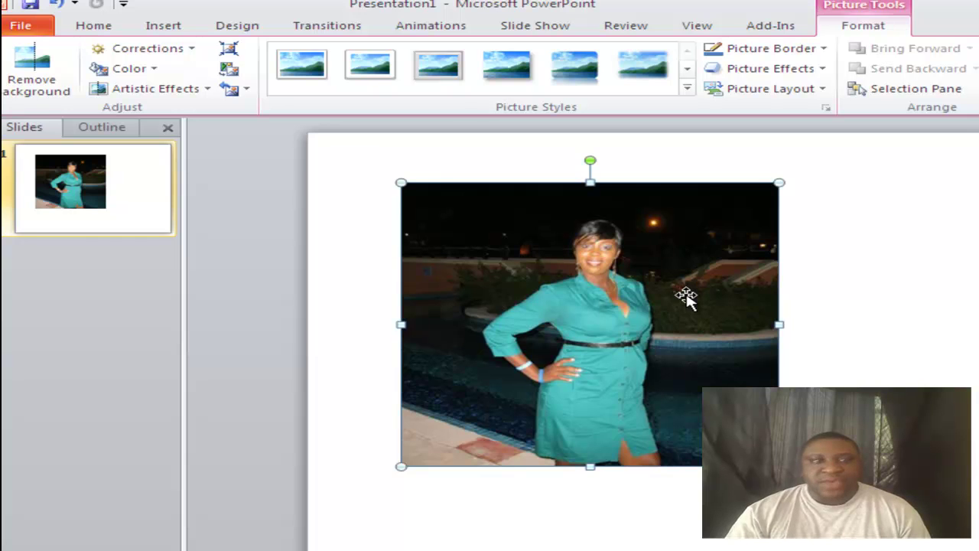
Step: Start removing the photo's background, extend the selection frame to the photo's bottom edge, and mark the hedge and poolside areas for removal
click(46, 85)
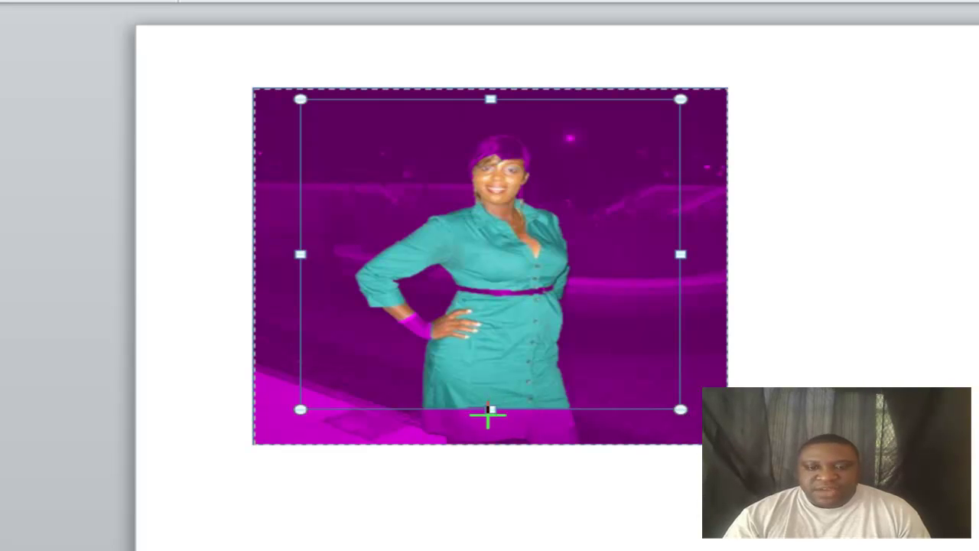
click(485, 444)
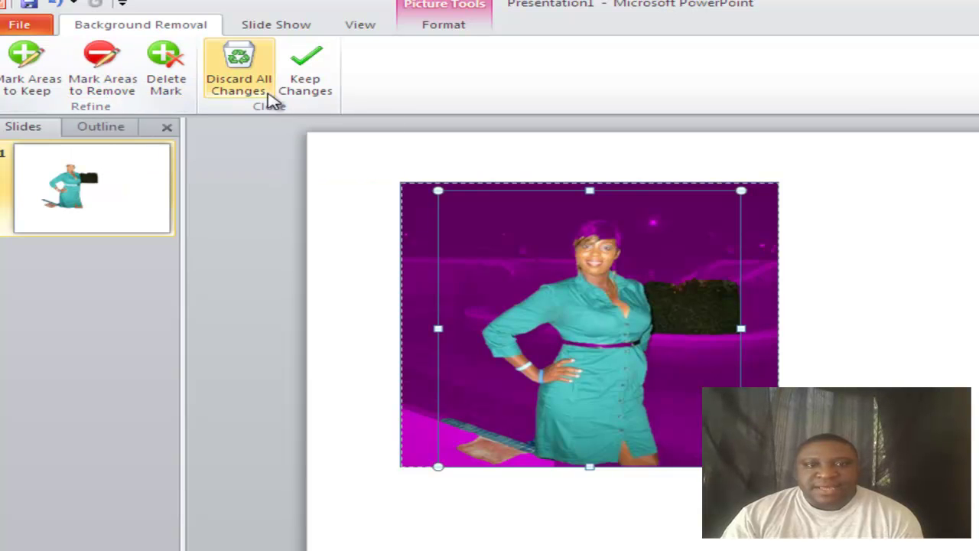
click(116, 91)
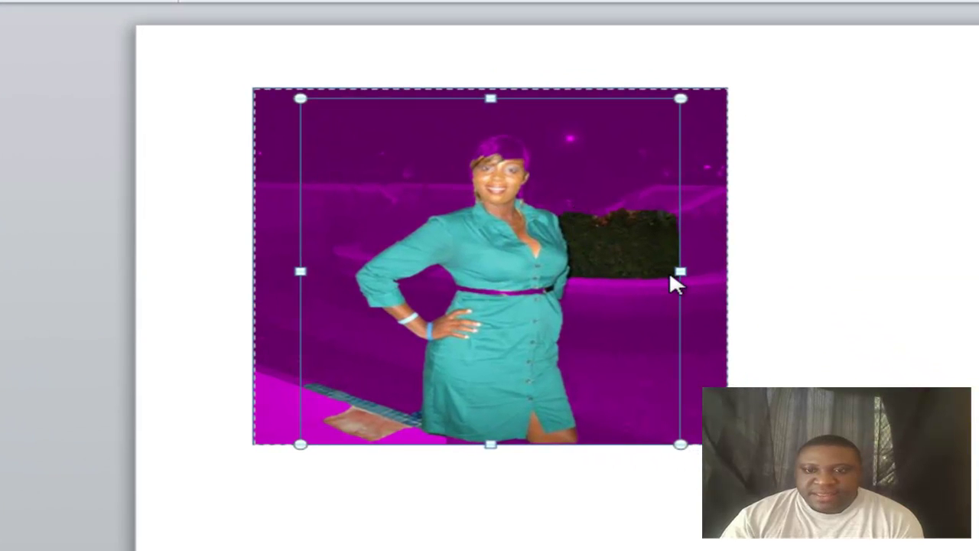
drag(673, 271, 572, 222)
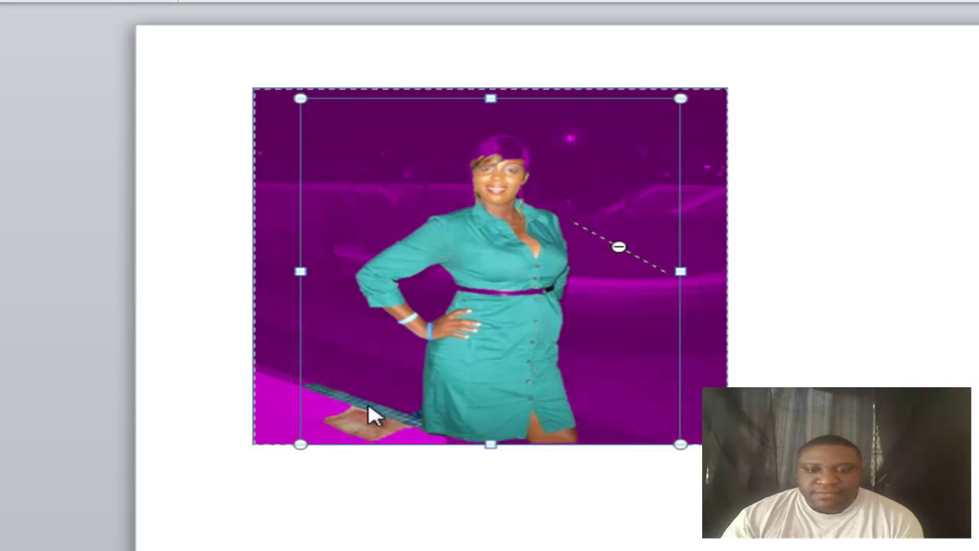
drag(406, 421, 311, 387)
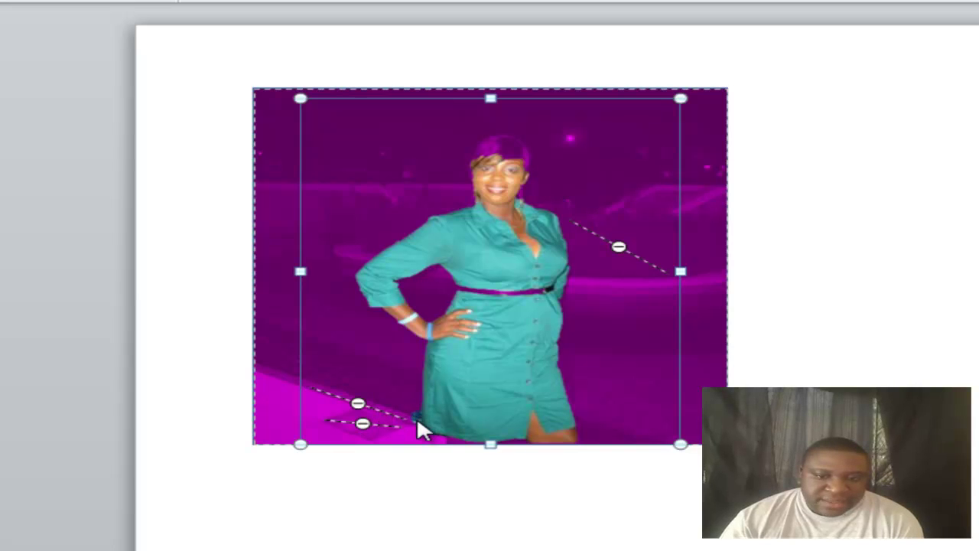
drag(418, 431, 409, 408)
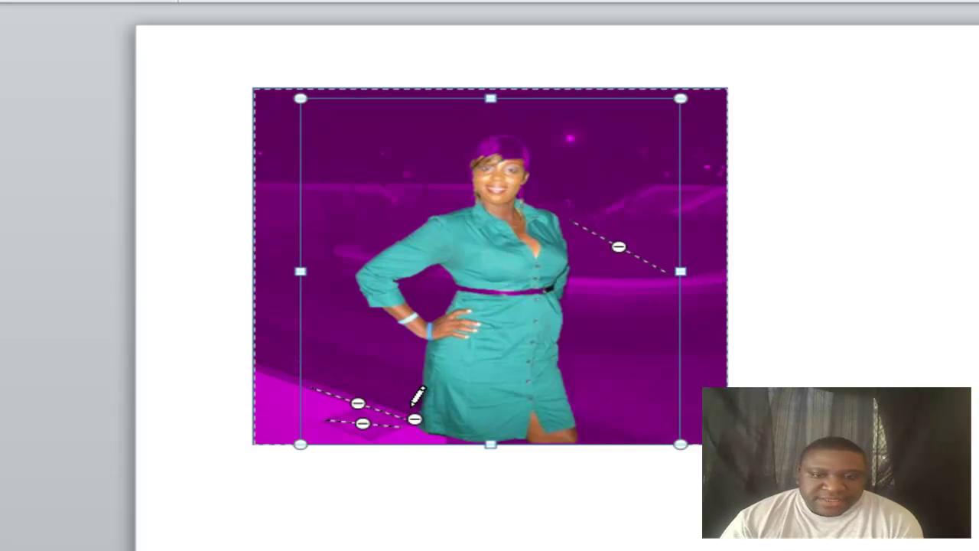
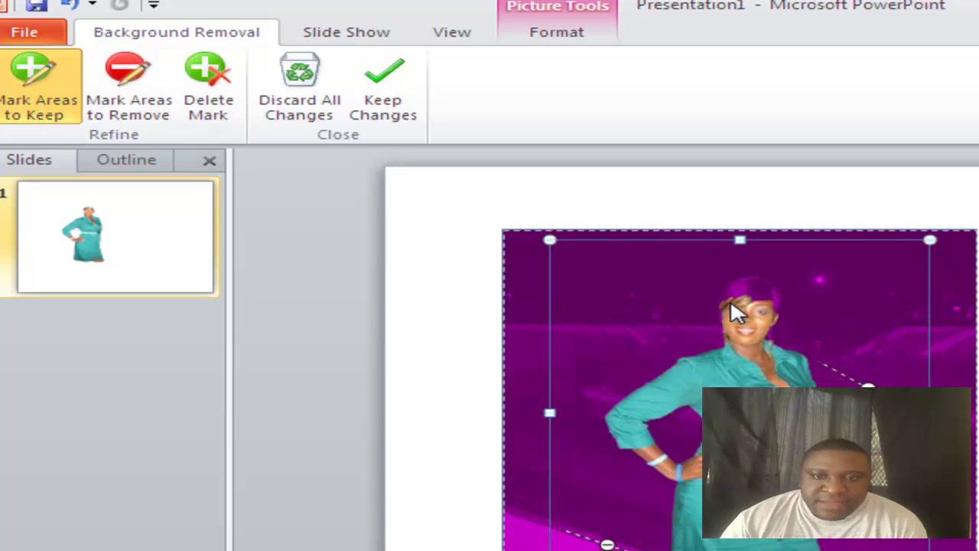
Step: Mark the woman's hair, face edges and belt as areas to keep, and apply the background removal
click(731, 291)
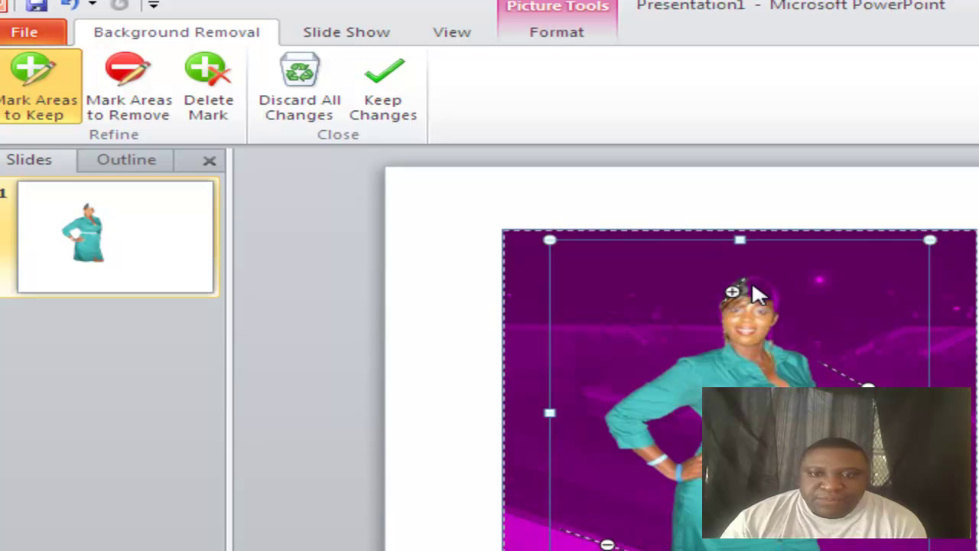
click(761, 291)
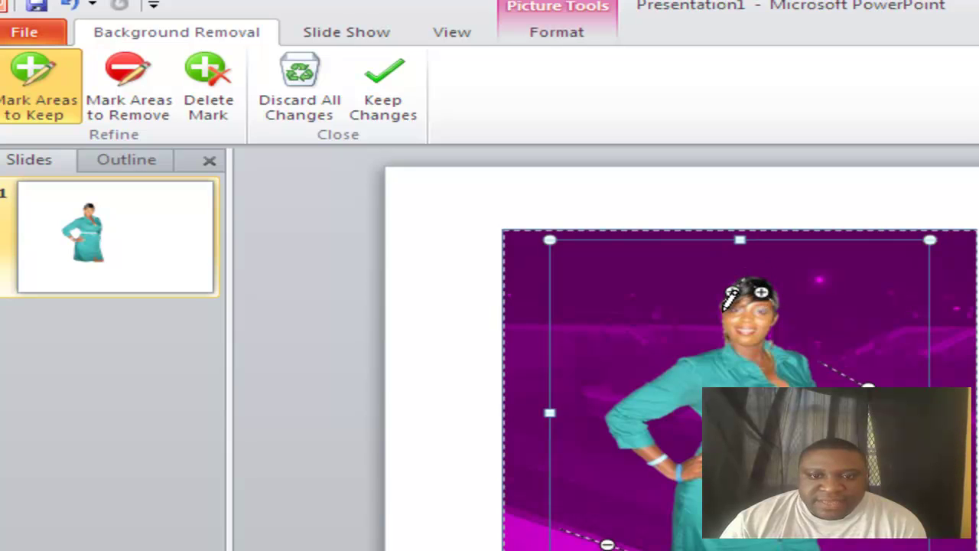
click(720, 315)
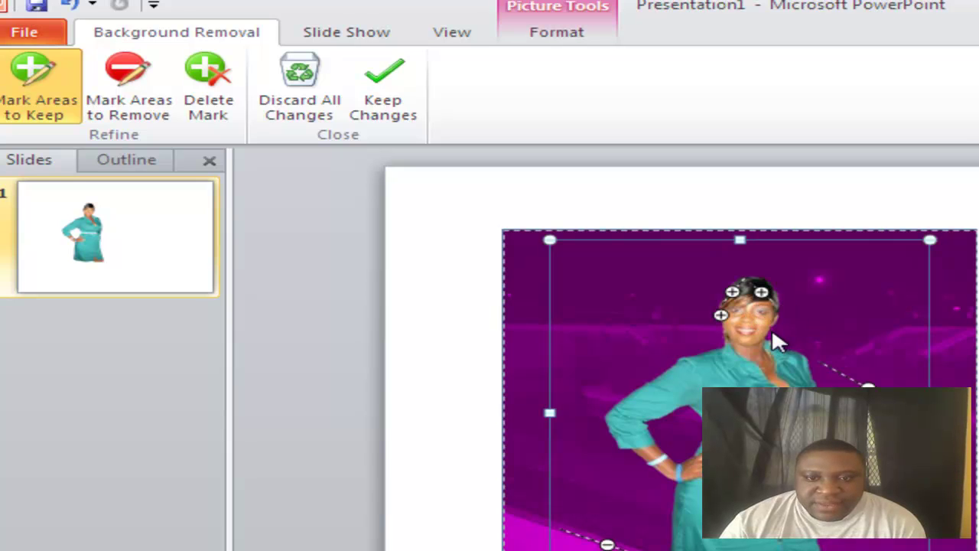
click(770, 331)
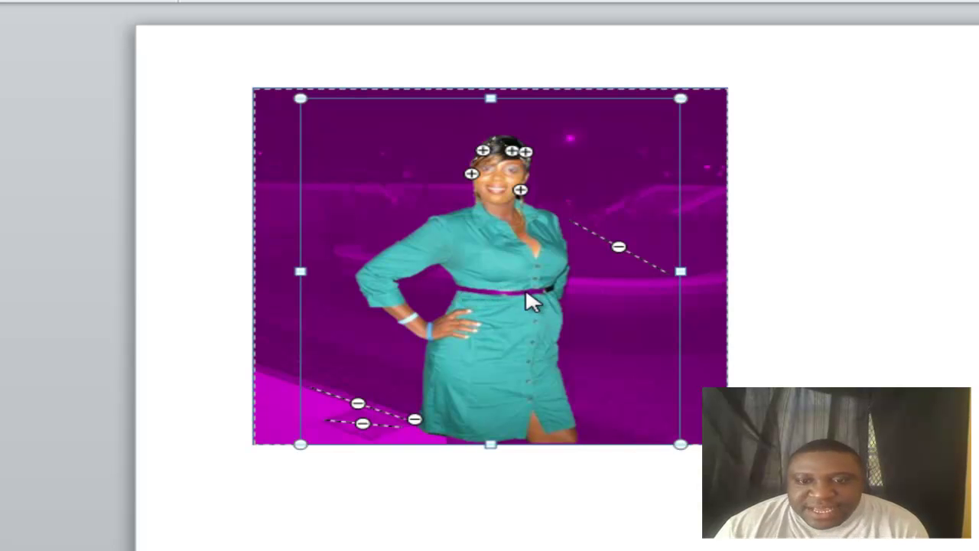
drag(546, 290, 455, 289)
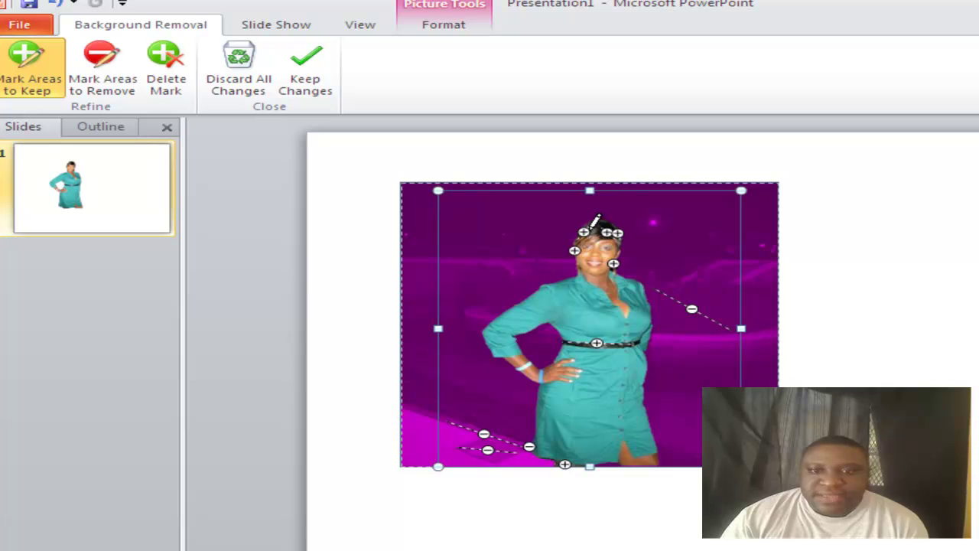
click(580, 270)
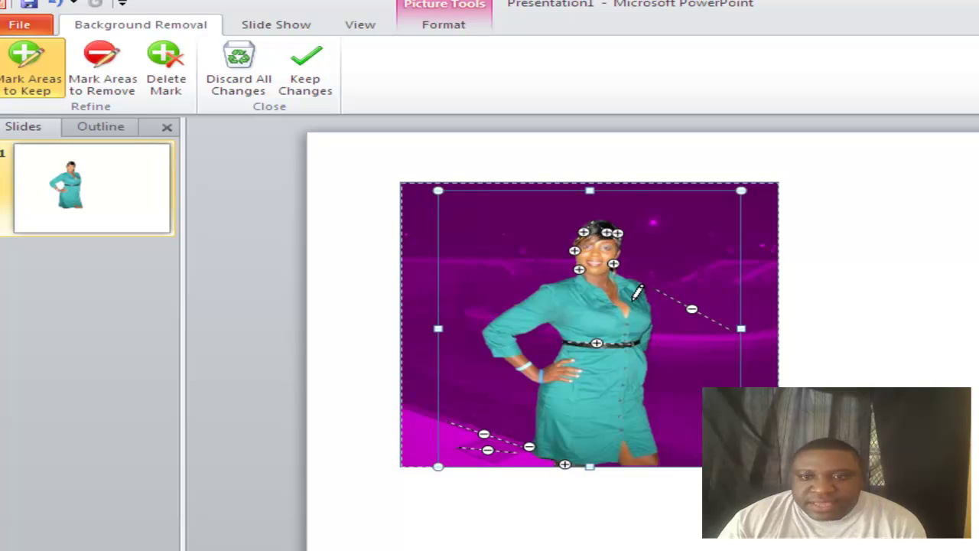
click(313, 91)
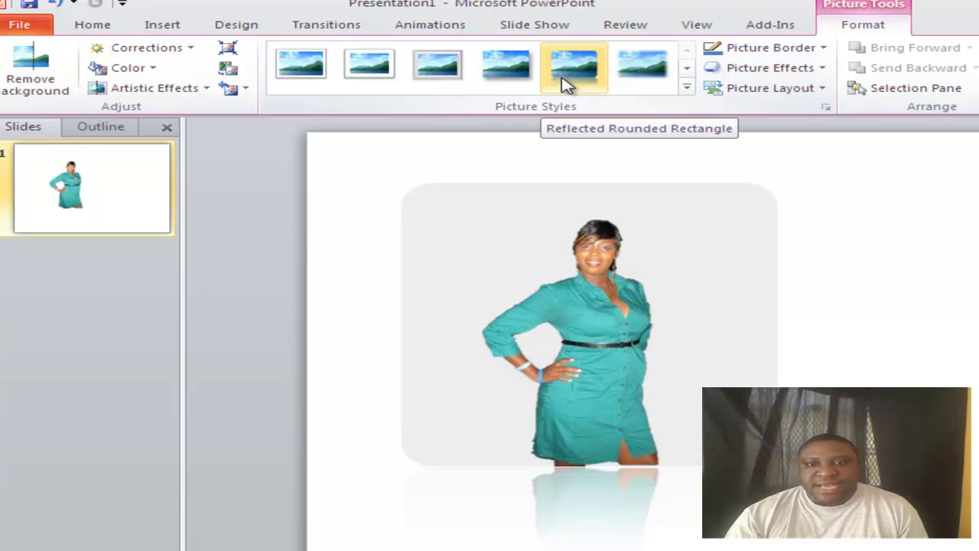
Step: Apply the white-framed rounded diagonal corner picture style to the cut-out photo and shrink it slightly from its upper-left corner
click(686, 68)
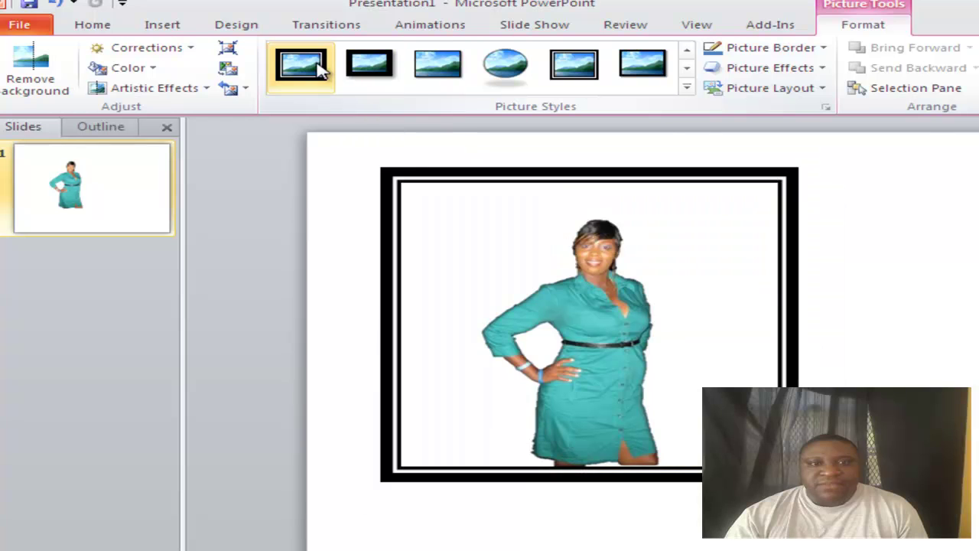
click(686, 68)
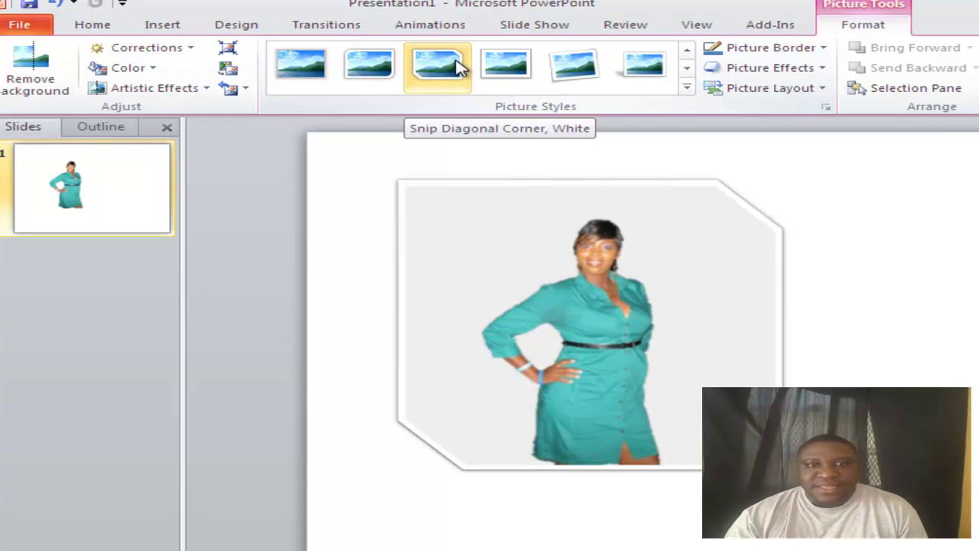
click(369, 77)
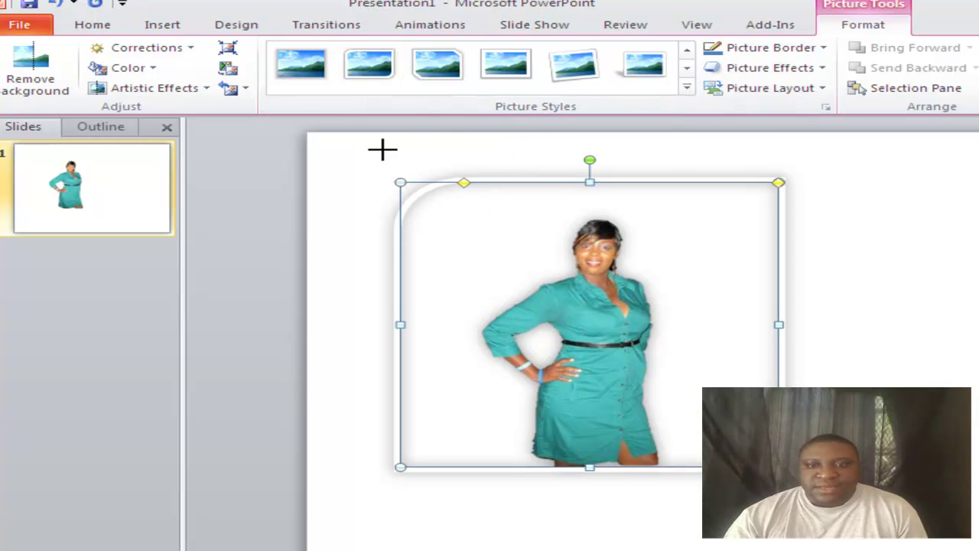
drag(374, 140, 376, 142)
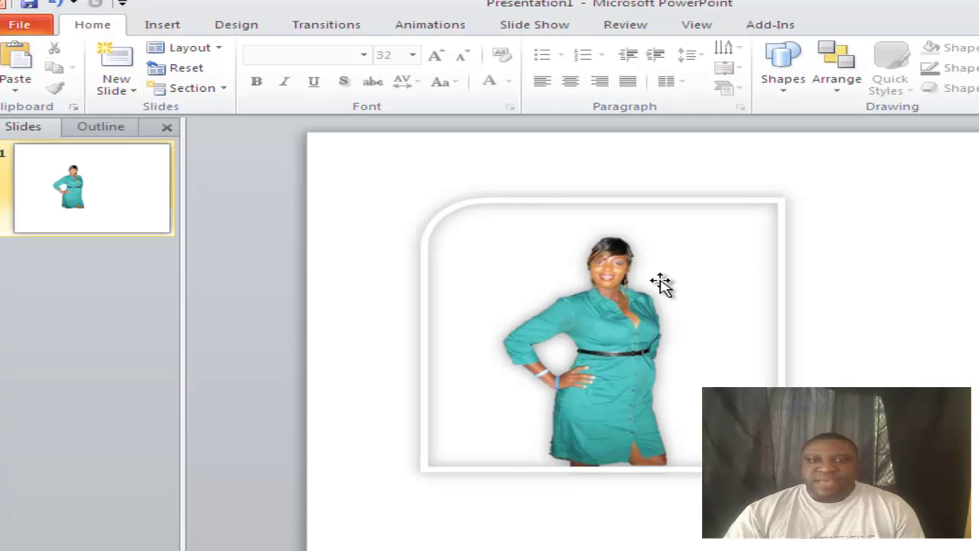
Step: Save the framed cut-out picture as a PNG in the Pictures library, named with the woman's first name followed by "Linkedin Profile Pic"
right_click(621, 288)
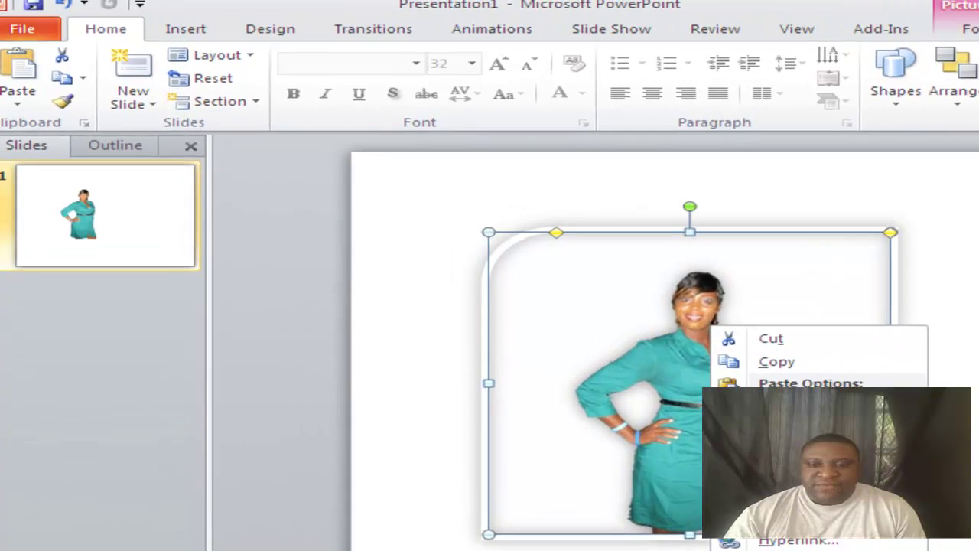
key(Return)
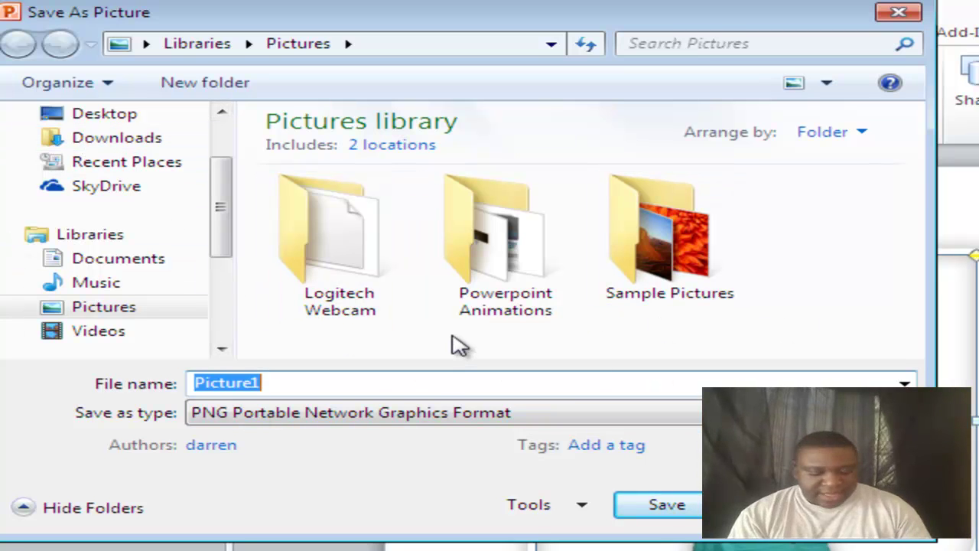
text(Lakeisha Linkedin Profile Pi)
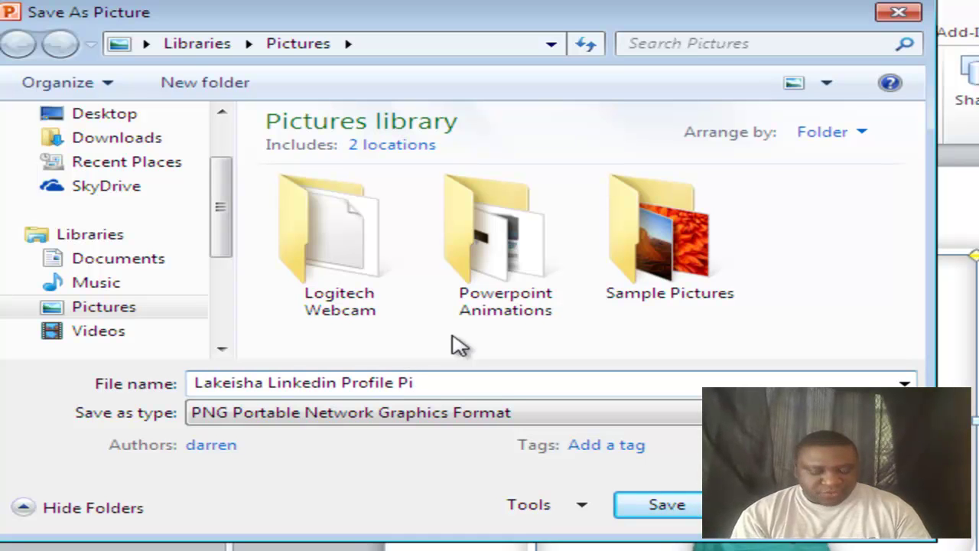
text(c)
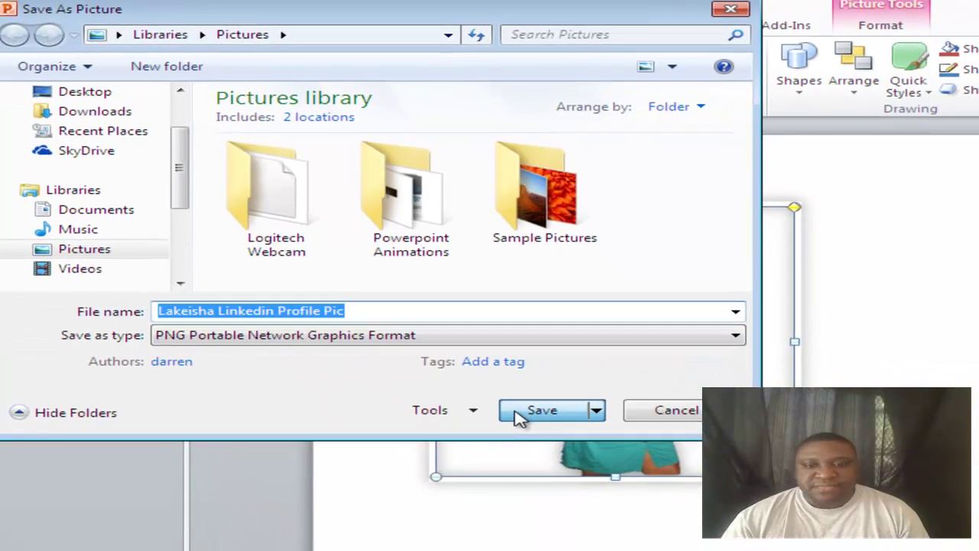
click(608, 485)
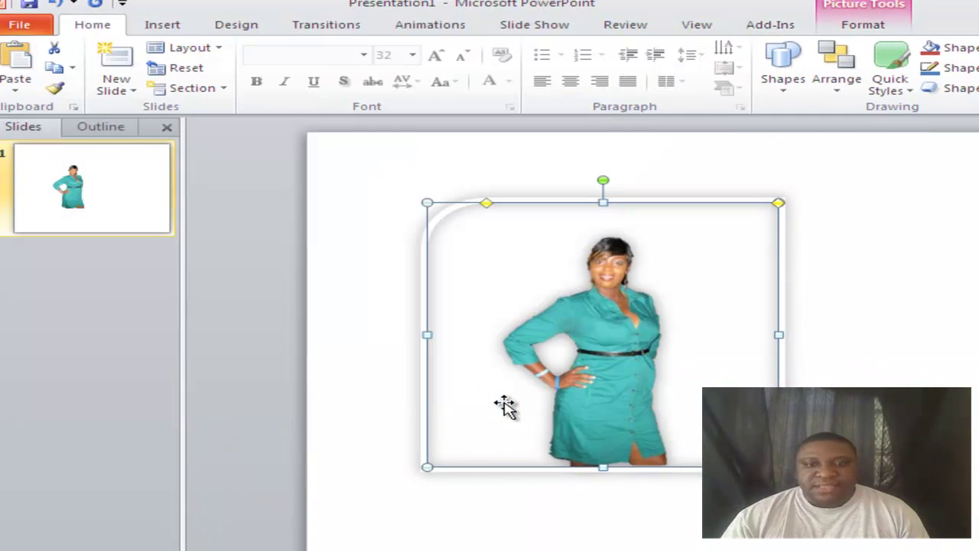
Step: Open the saved profile picture from the Pictures library in Windows Photo Viewer to check it, and close the viewer
click(722, 478)
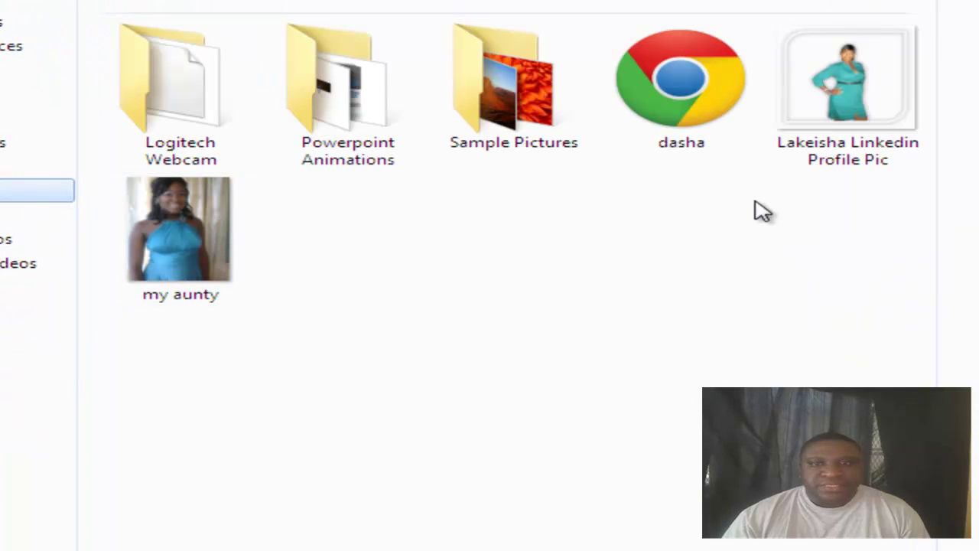
double_click(848, 107)
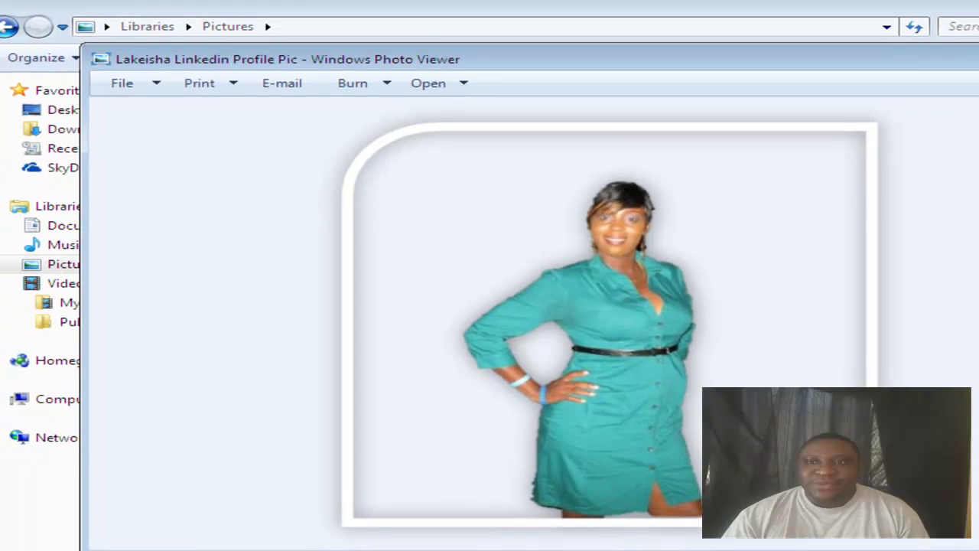
key(alt+F4)
Step: Switch to the web browser and view the Linkedin Mastery Facebook page and the Linkedin Mastery YouTube channel
key(alt+Tab)
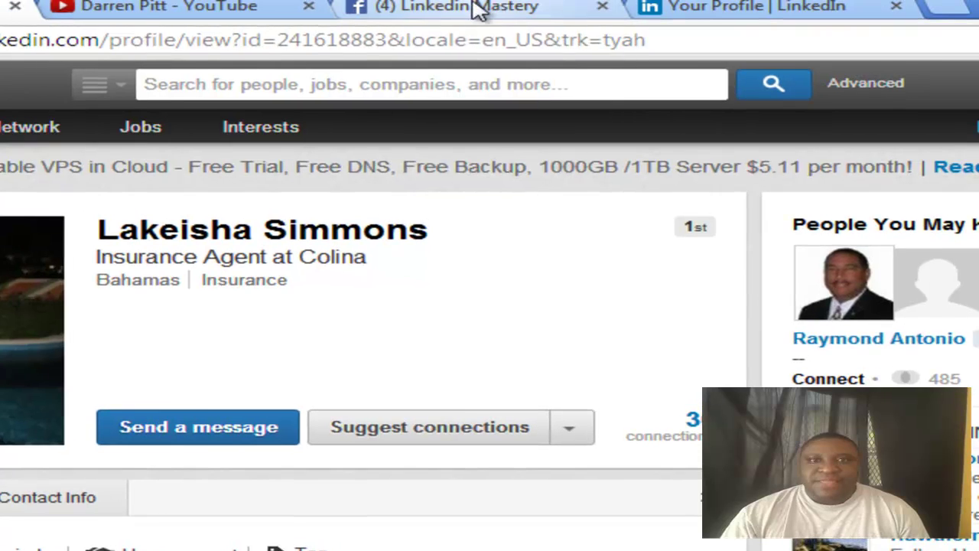
click(477, 8)
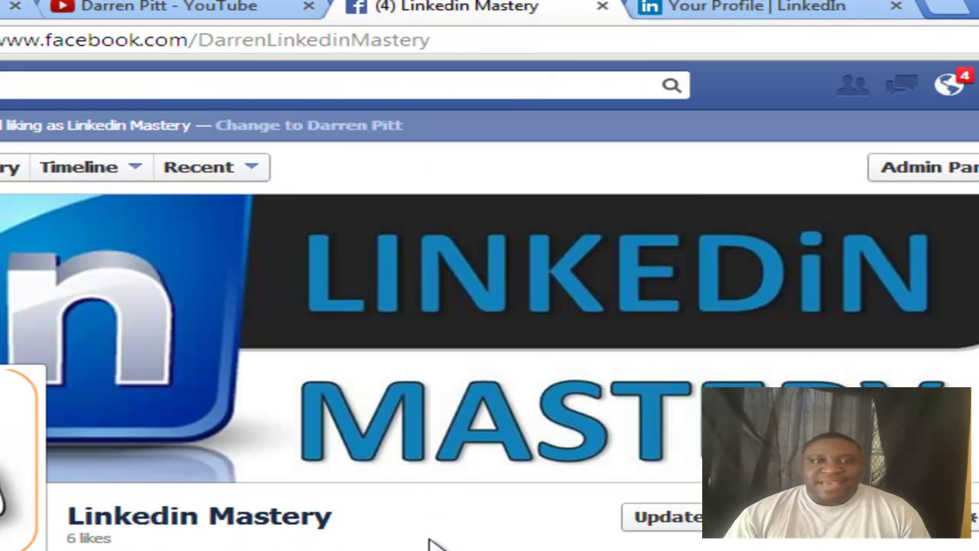
click(107, 9)
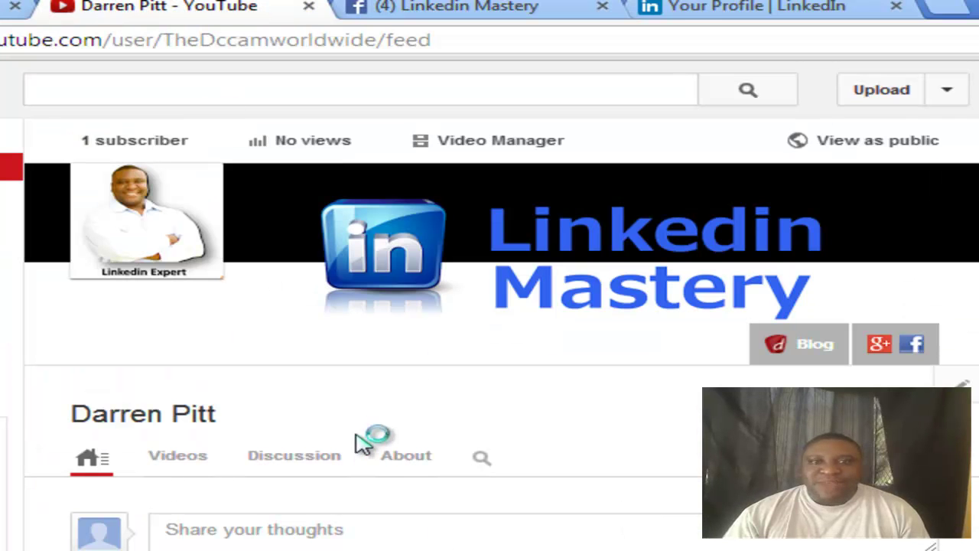